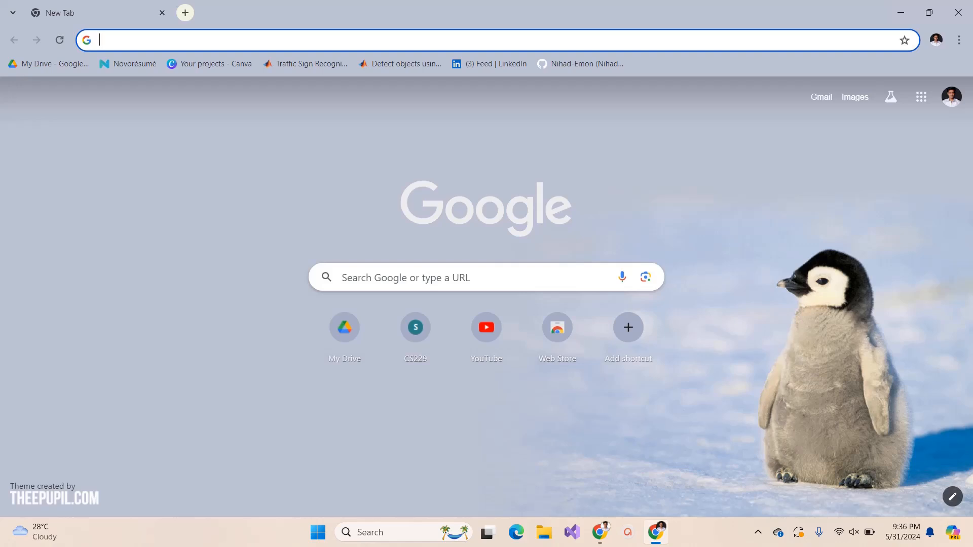
Step: Search the web for "sql server" and open Microsoft's SQL Server Downloads page
type("sql")
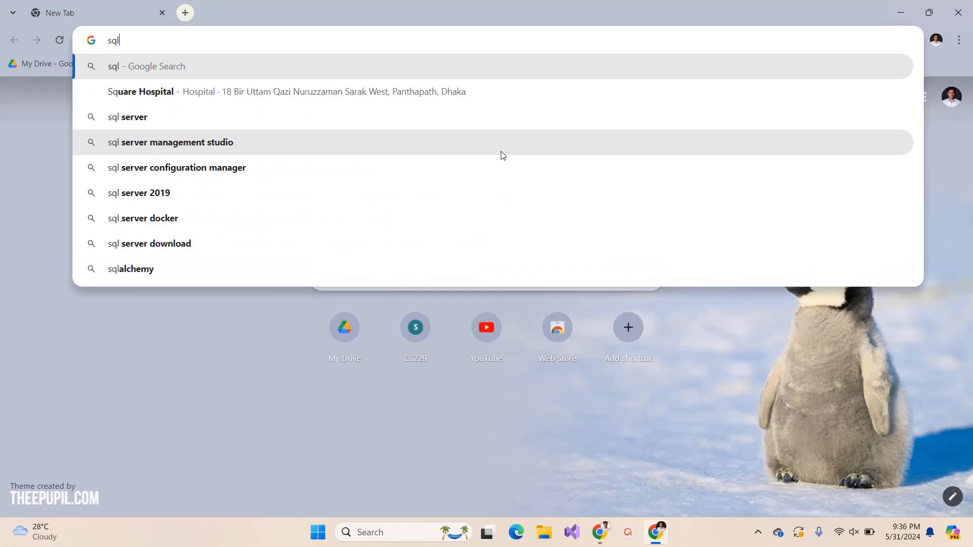
type(" ser")
key("Down")
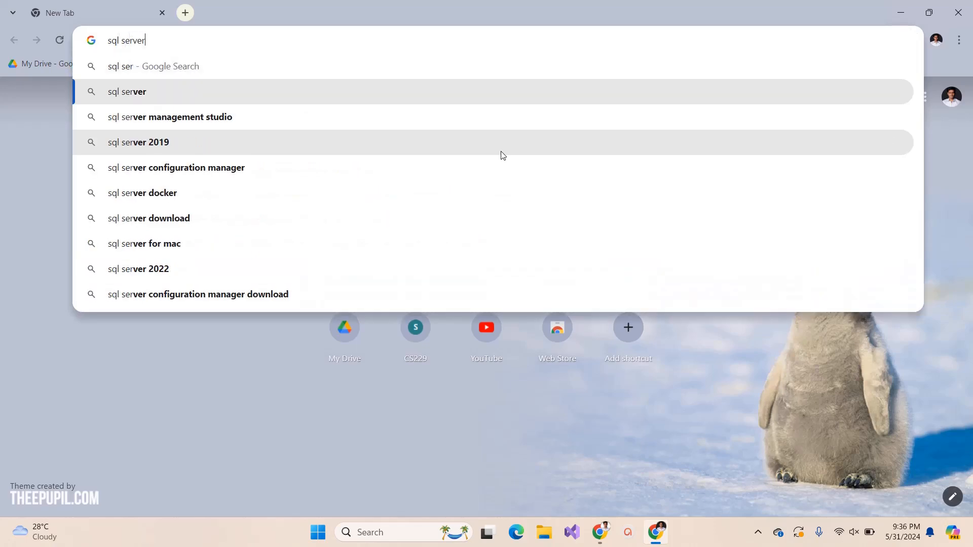
key("Return")
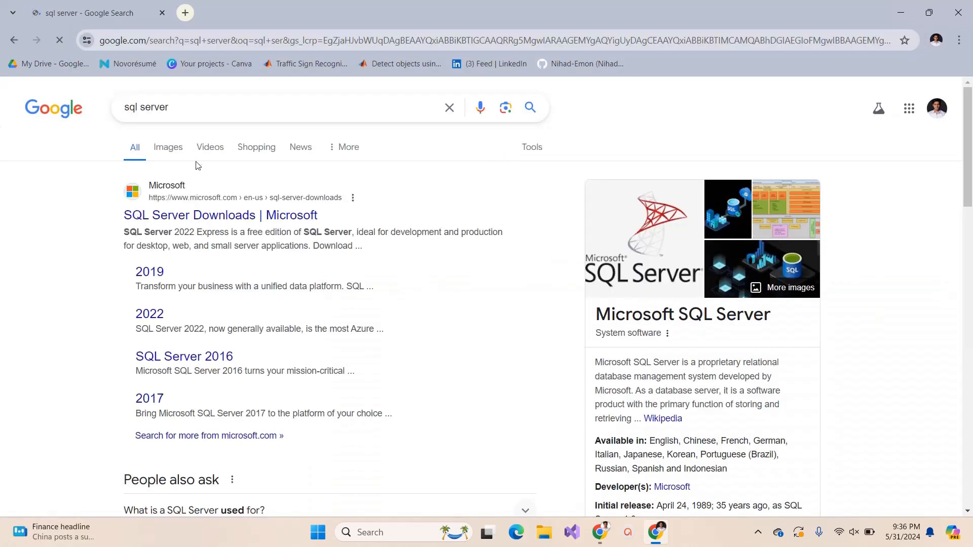
left_click(188, 218)
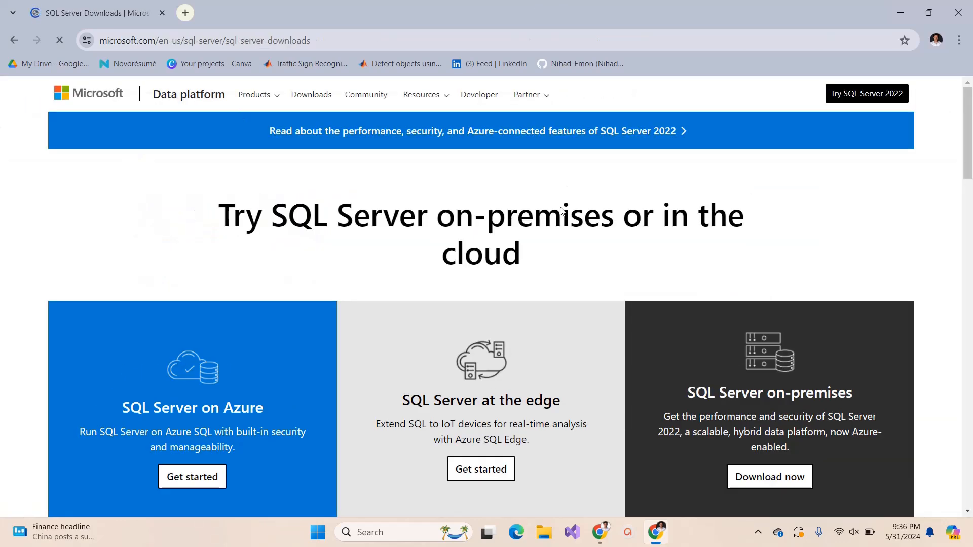
Step: Download the free SQL Server 2022 Express edition and launch SQL2022-SSEI-Expr.exe from the Downloads folder
scroll(567, 183, "down", 10)
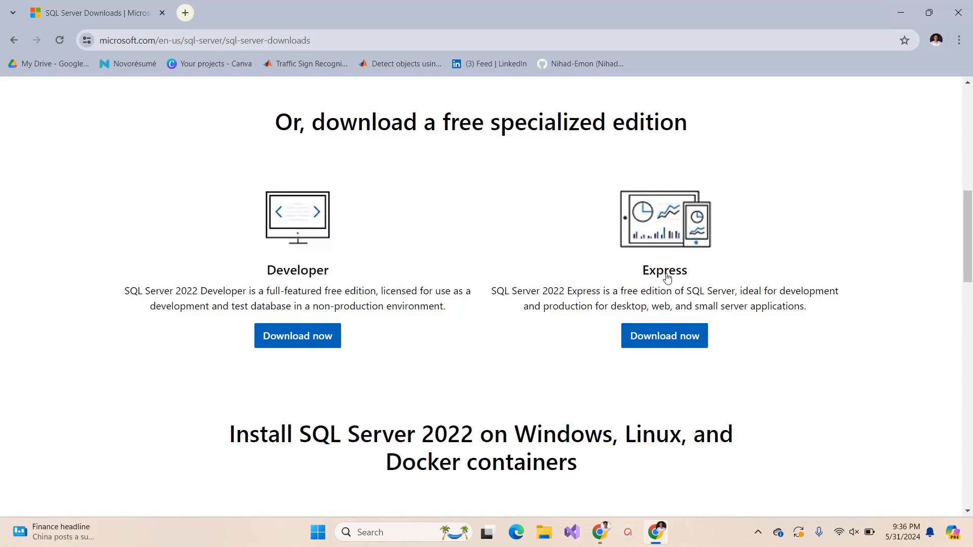
left_click(668, 341)
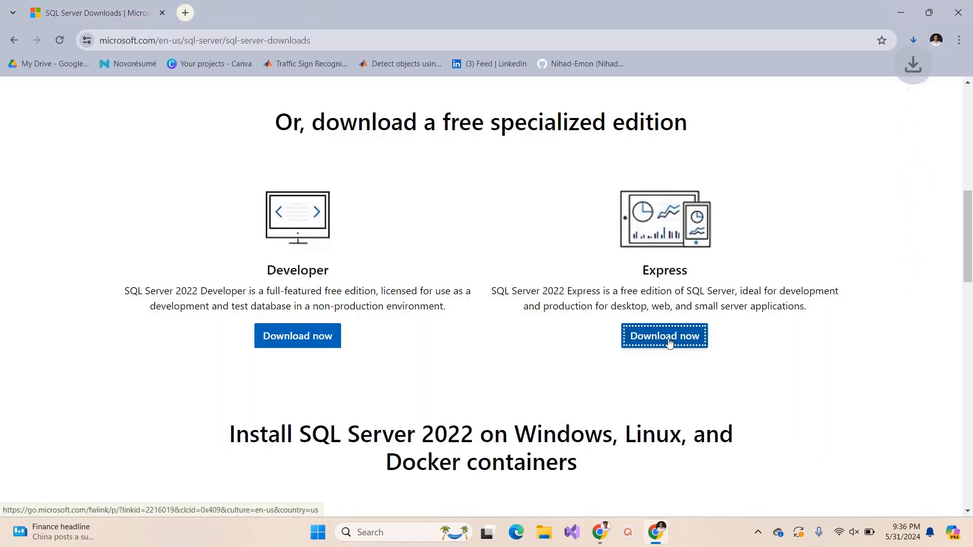
left_click(913, 41)
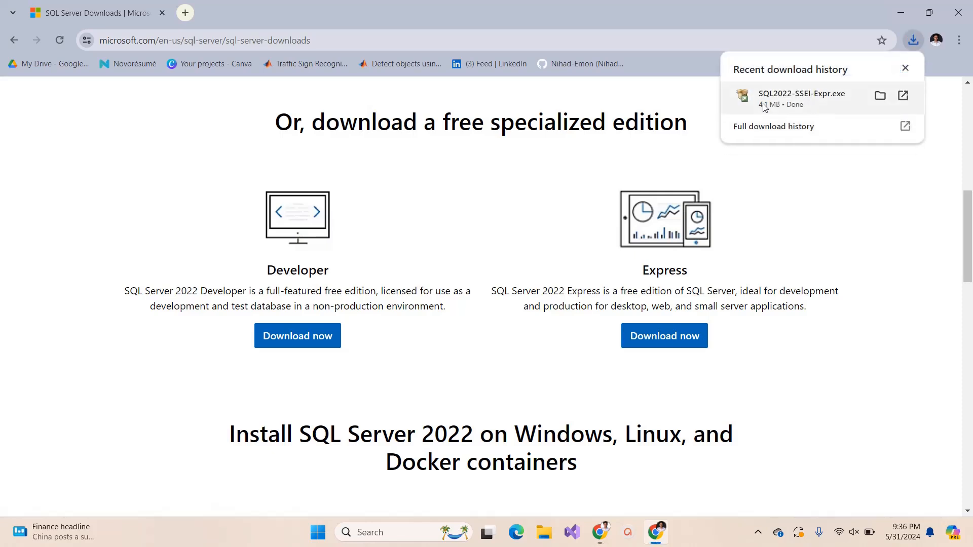
left_click(879, 96)
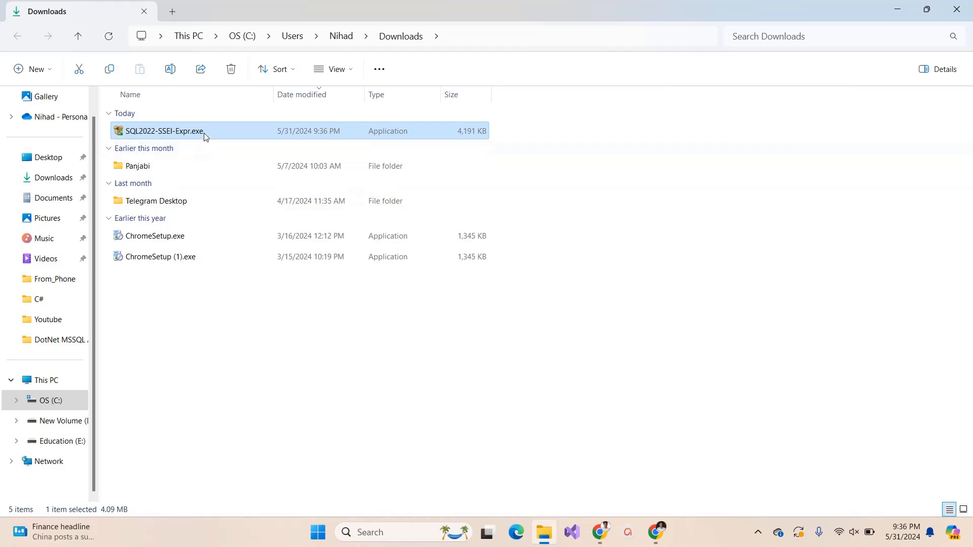
double_click(204, 134)
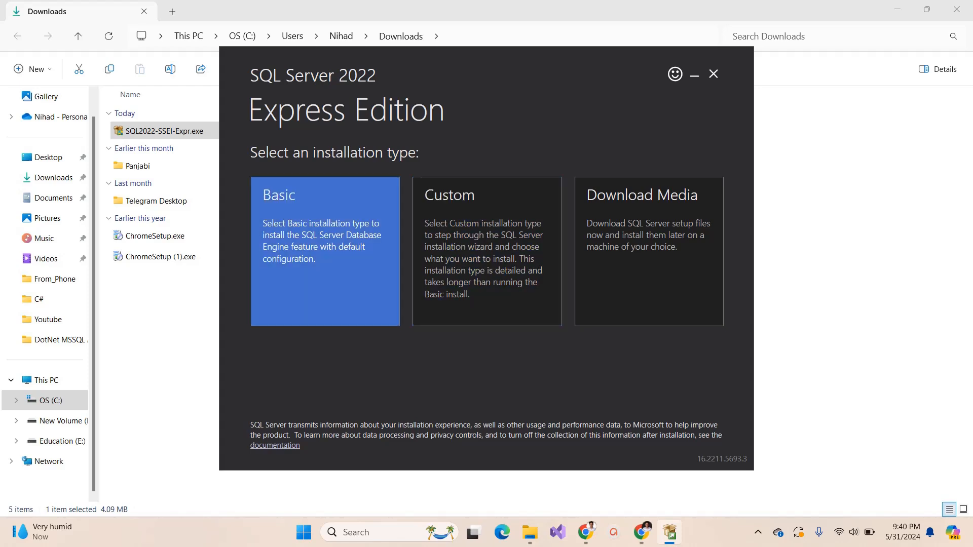
Step: Install SQL Server 2022 Express with the Basic type, accepting the license terms and keeping the default install location
left_click(325, 251)
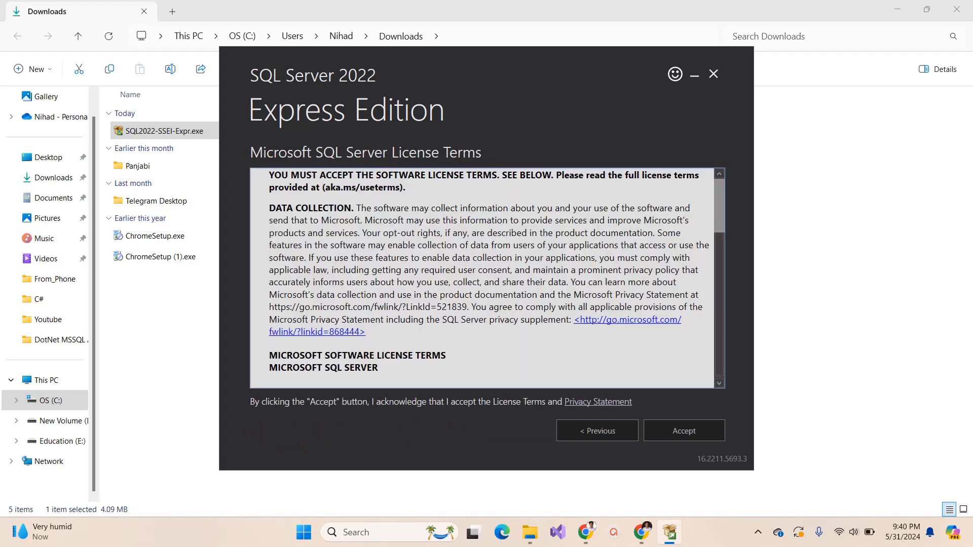
left_click(685, 431)
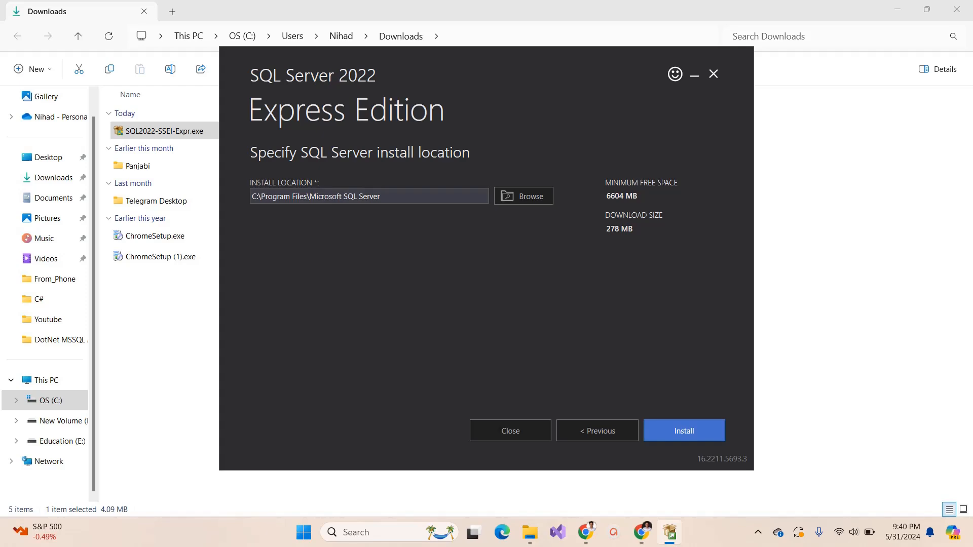
left_click(684, 431)
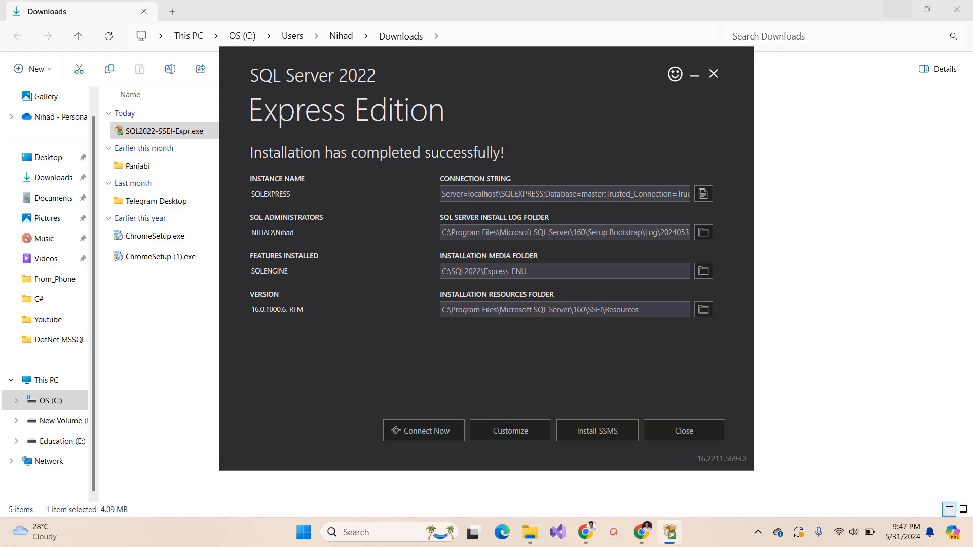
left_click_drag(516, 76, 542, 80)
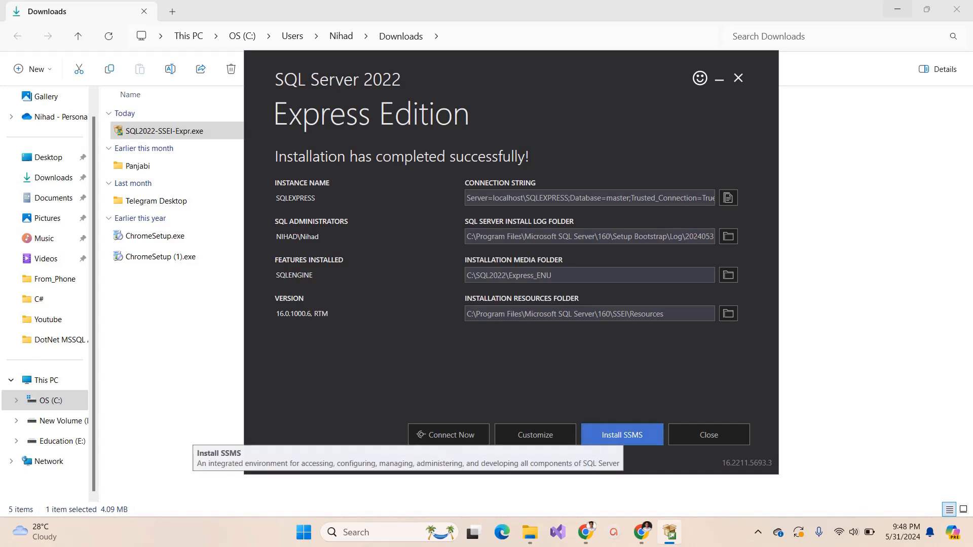
Step: Go from the finished installer to the SSMS download page and save SSMS 20.1 as SSMS-Setup-ENU.exe in Downloads
left_click(622, 435)
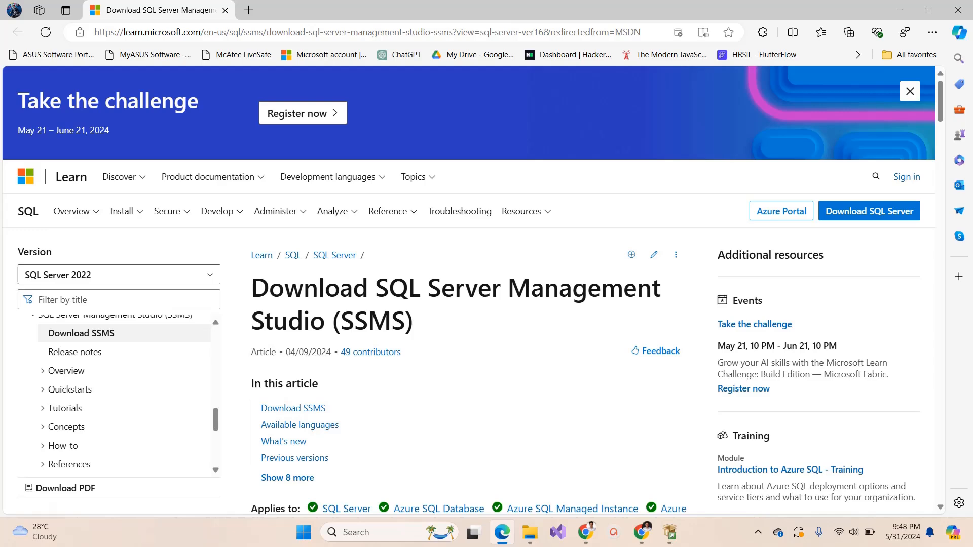
scroll(588, 293, "down", 10)
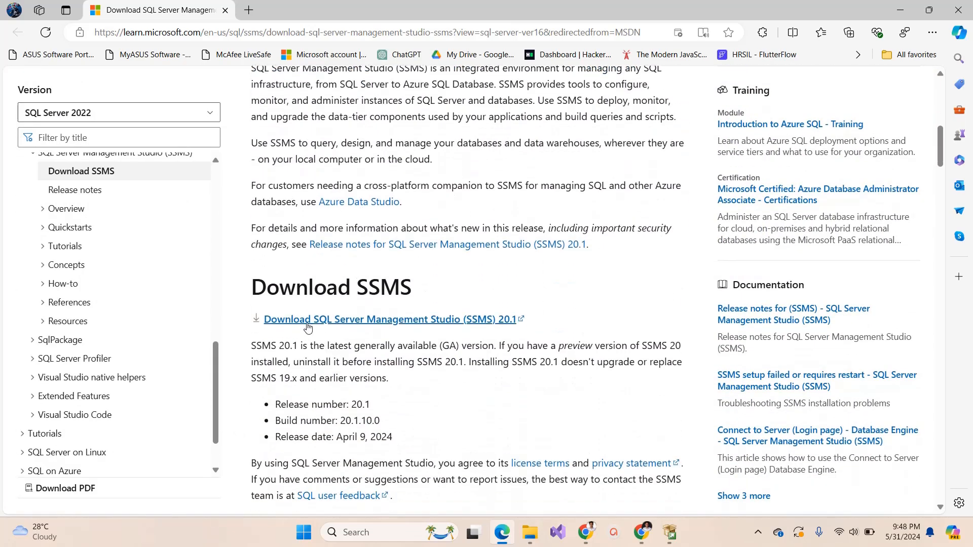
left_click(472, 321)
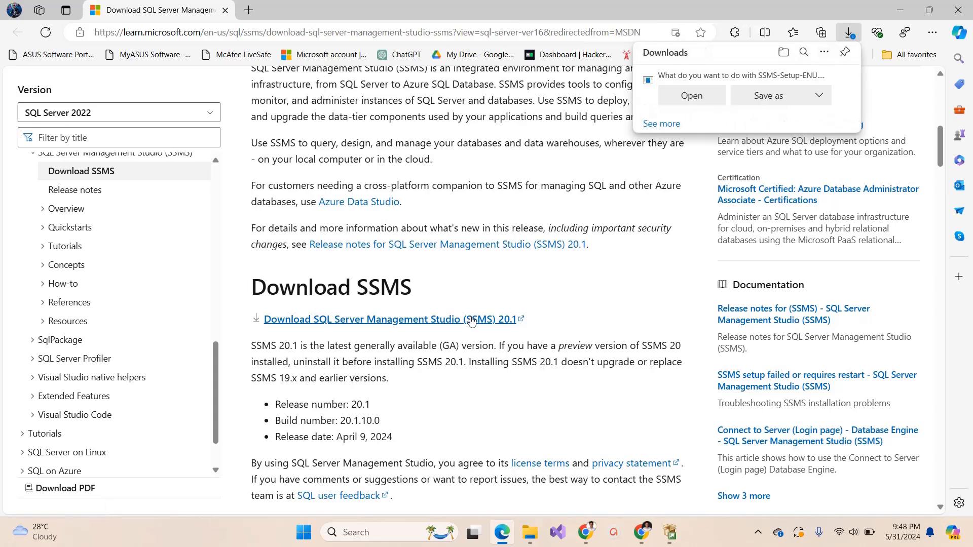
left_click(789, 97)
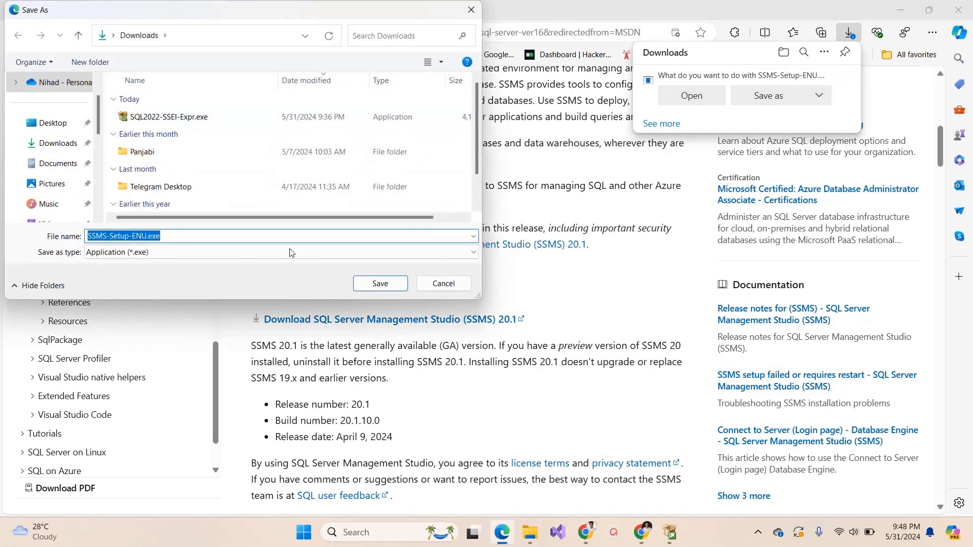
left_click(378, 284)
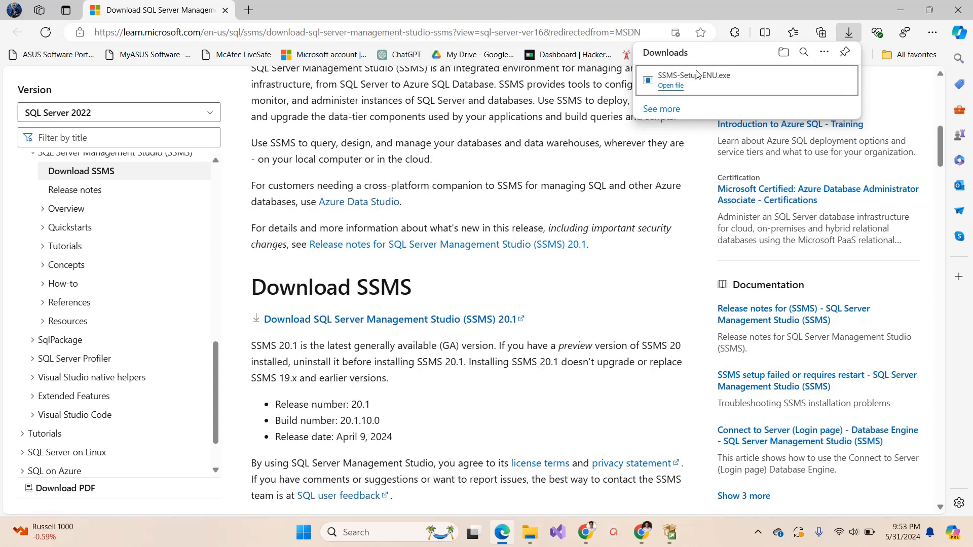
Step: Run the downloaded SSMS-Setup-ENU.exe, install Management Studio in its default location and close the completed setup
left_click(679, 86)
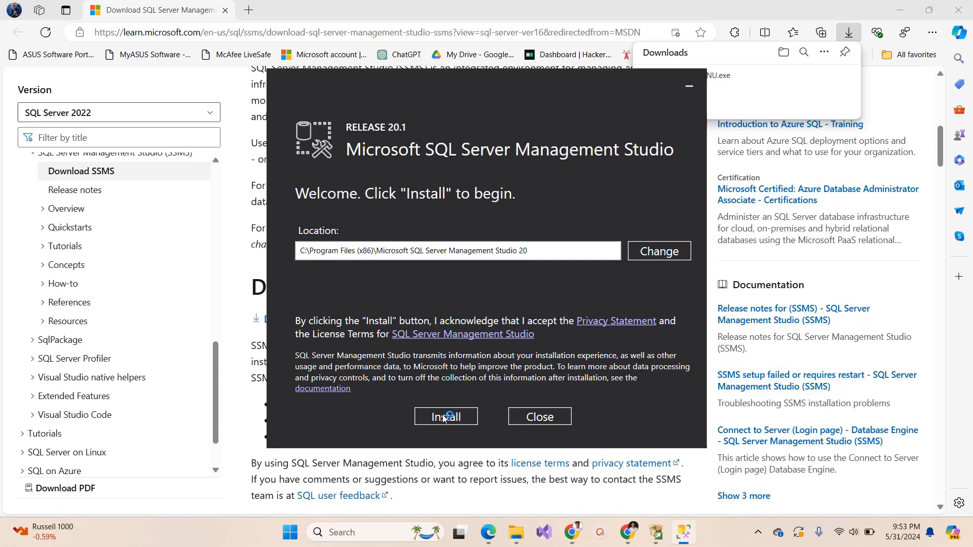
left_click(443, 416)
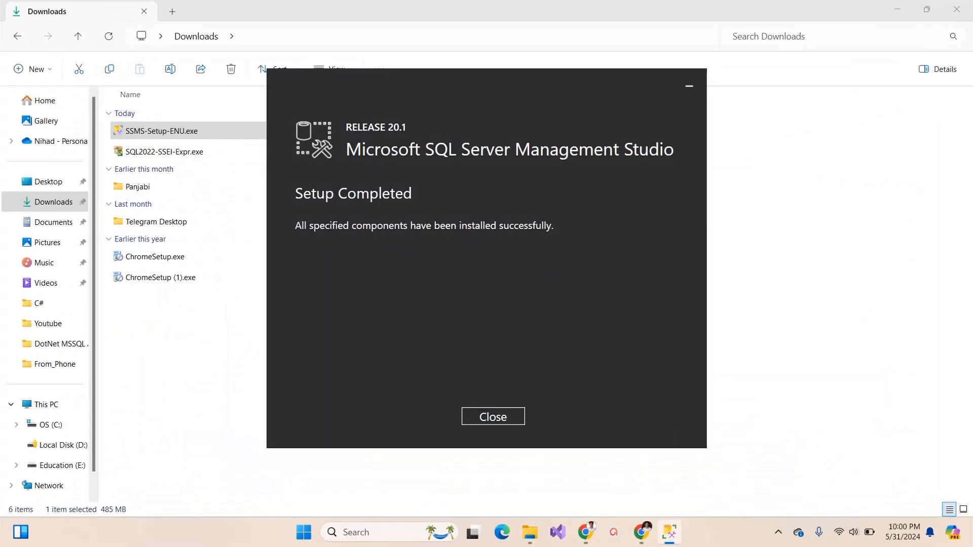
left_click(497, 420)
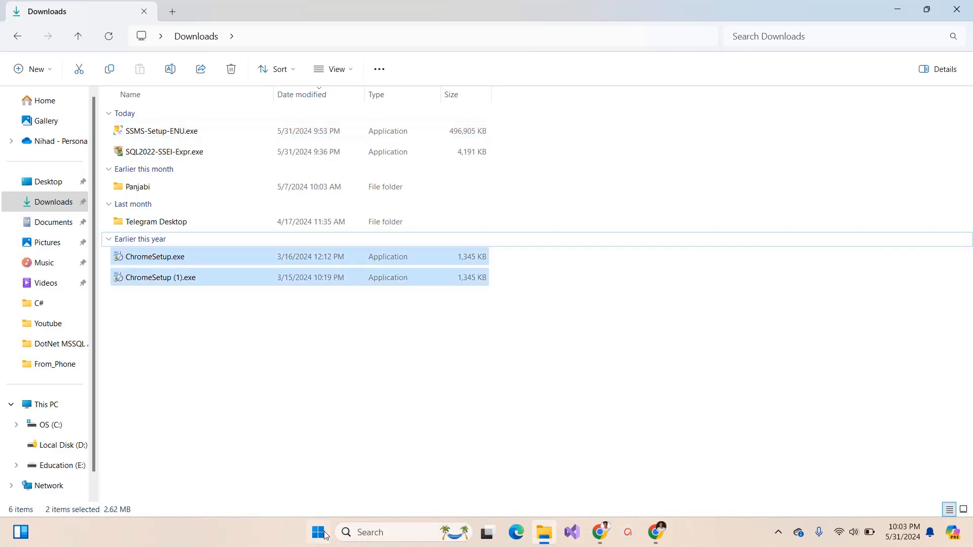
Step: Search the computer for "ssms" and launch SQL Server Management Studio 20
left_click(318, 532)
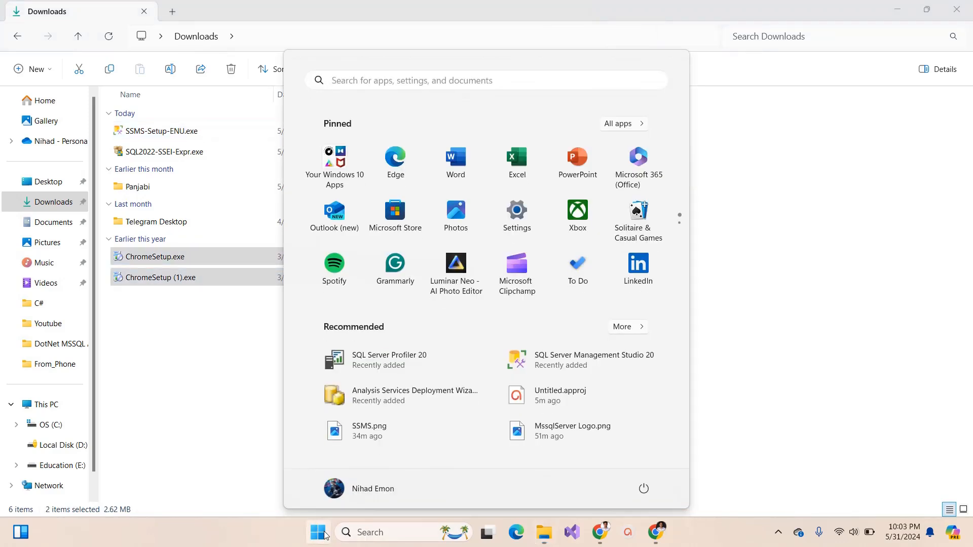
type("ssms")
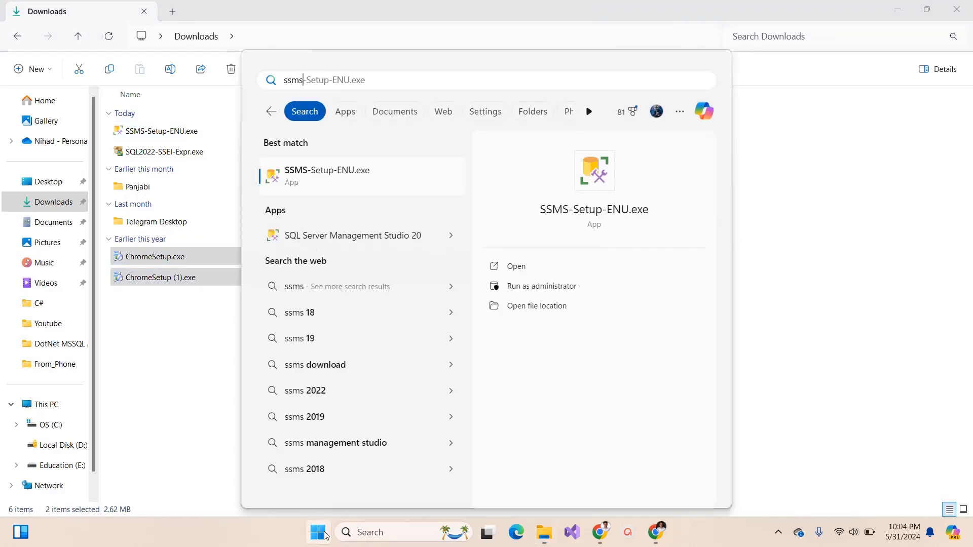
key("Down")
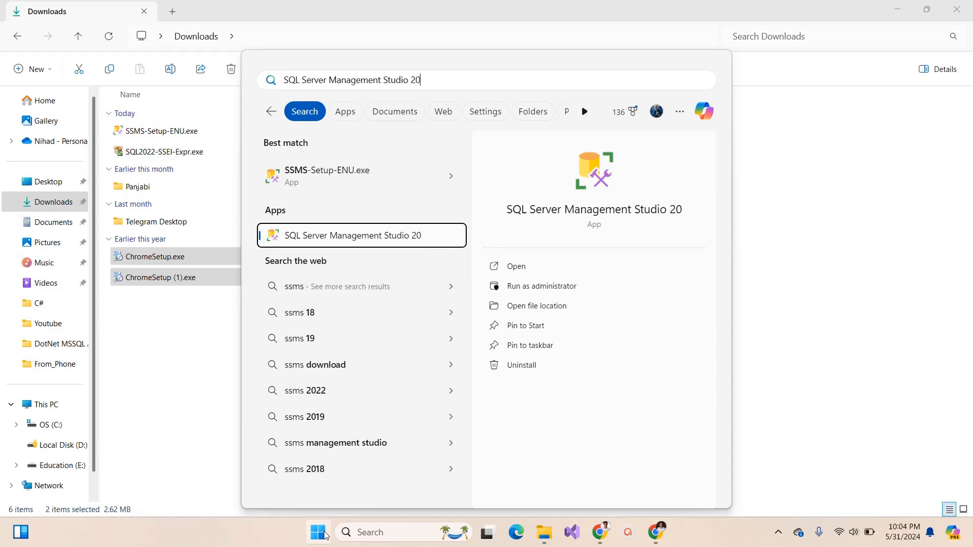
left_click(538, 266)
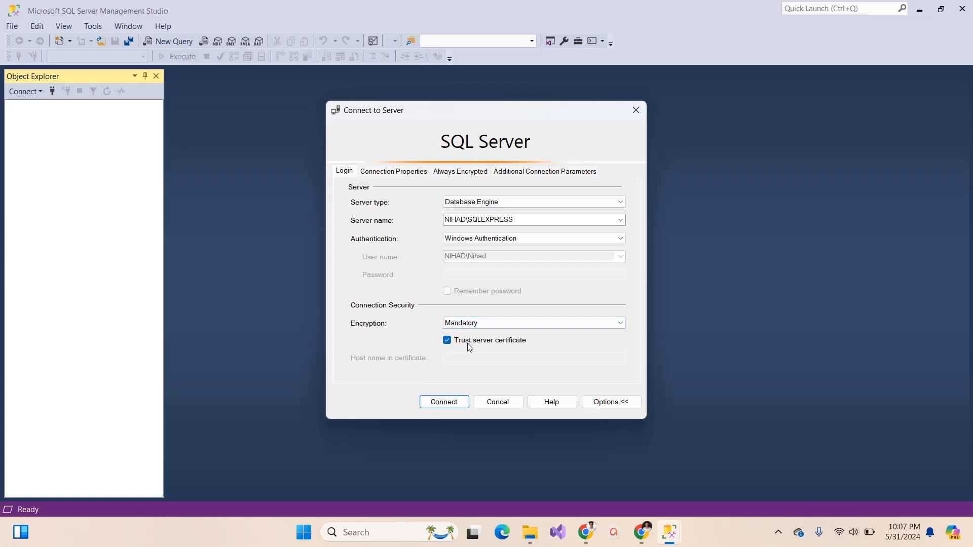
Step: Connect to the local SQLEXPRESS database engine with Windows Authentication and a trusted server certificate, and expand its Databases folder
left_click(443, 401)
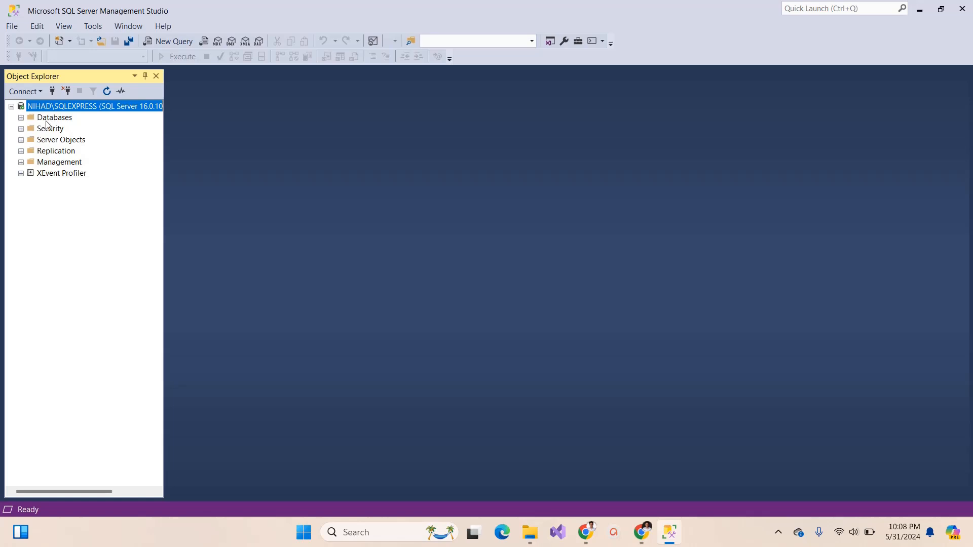
left_click(21, 118)
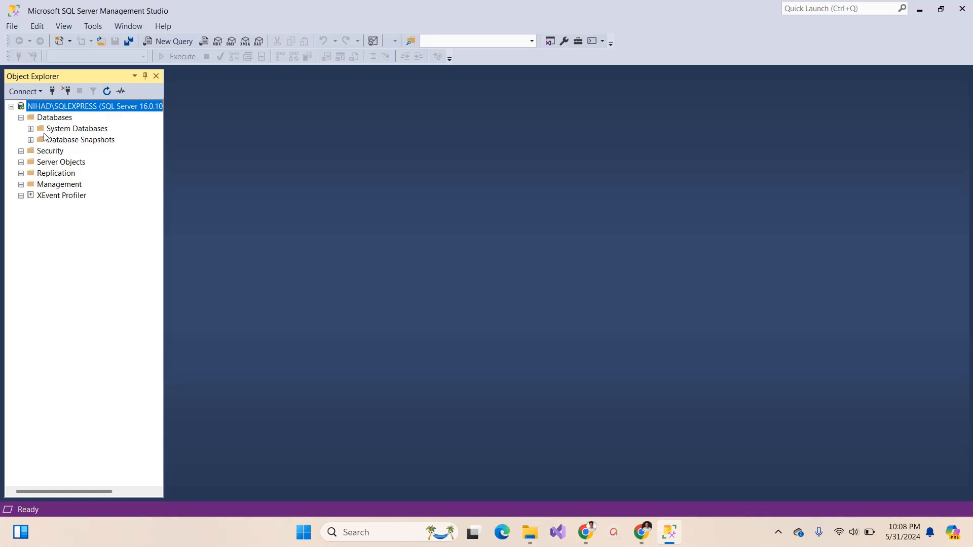
left_click(54, 119)
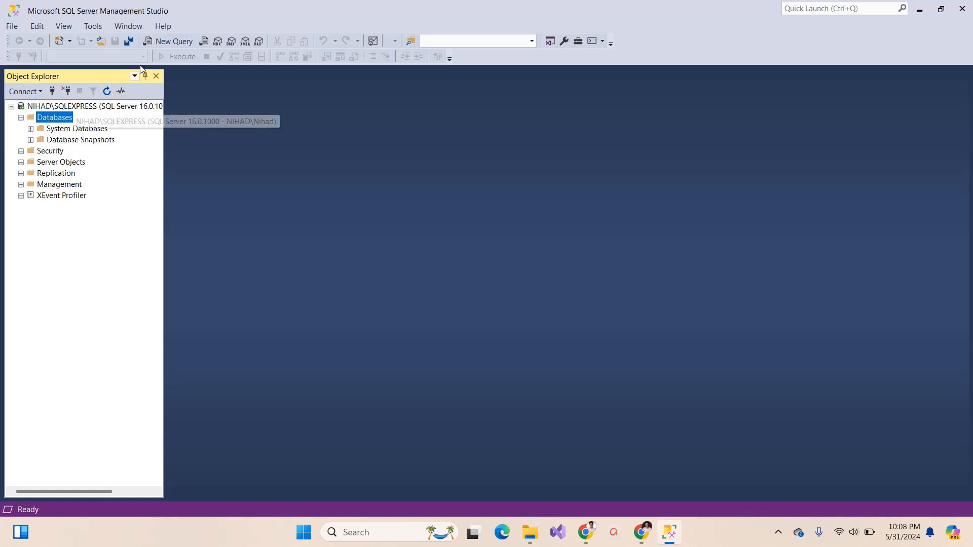
Step: Write the statement "CREATE Database Student" in a new query window
left_click(184, 42)
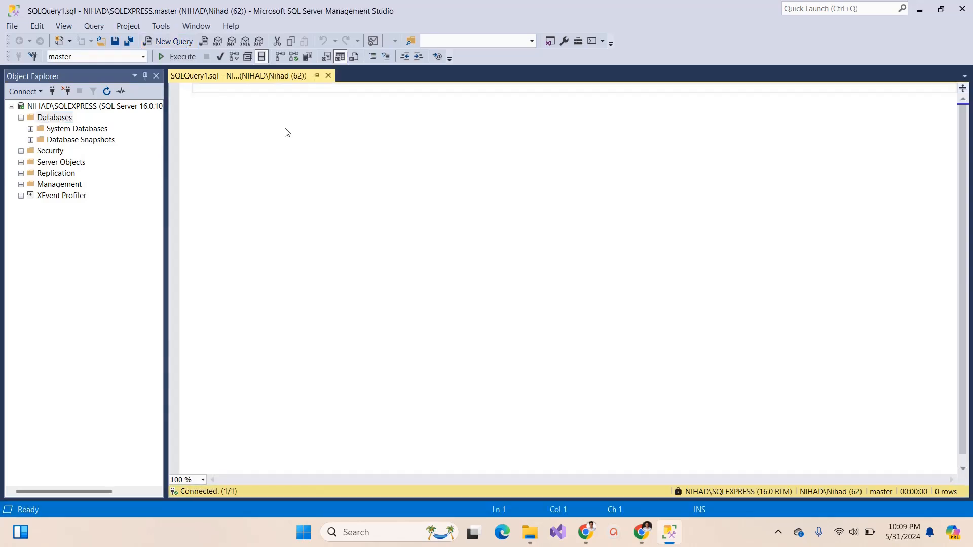
type("CERATE")
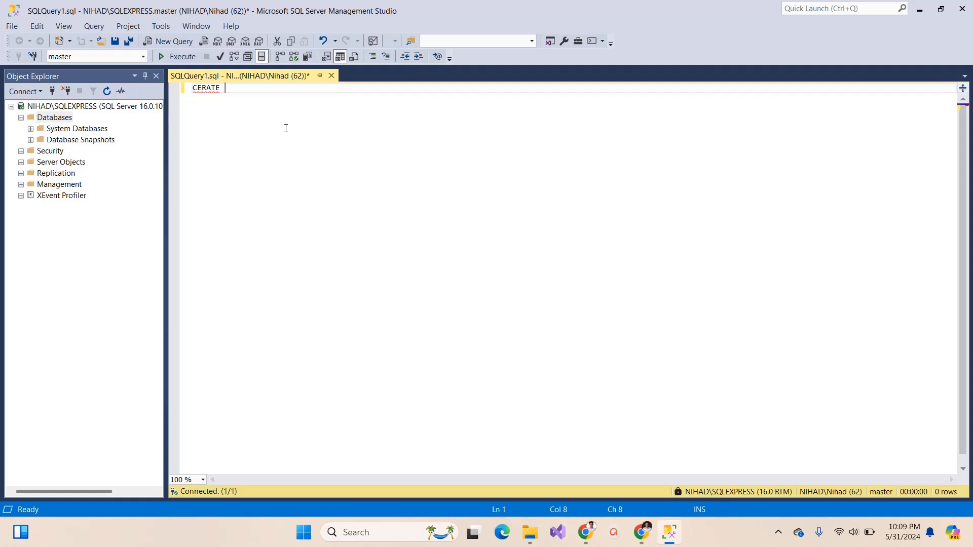
key("BackSpace")
key("BackSpace")
key("BackSpace")
key("BackSpace")
type("REATE Database Student")
Step: Execute the CREATE Database statement and refresh the Databases folder to select the new Student database
left_click(180, 57)
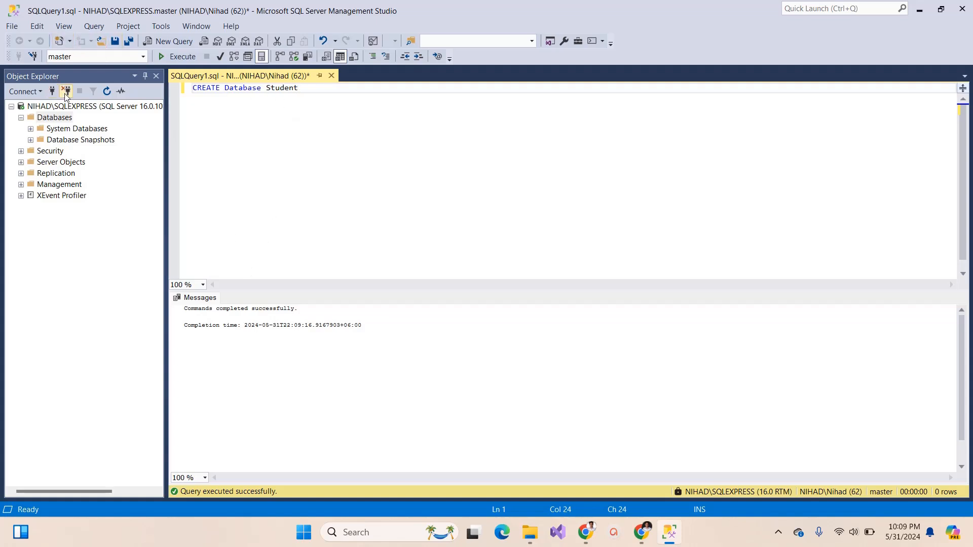
left_click(106, 91)
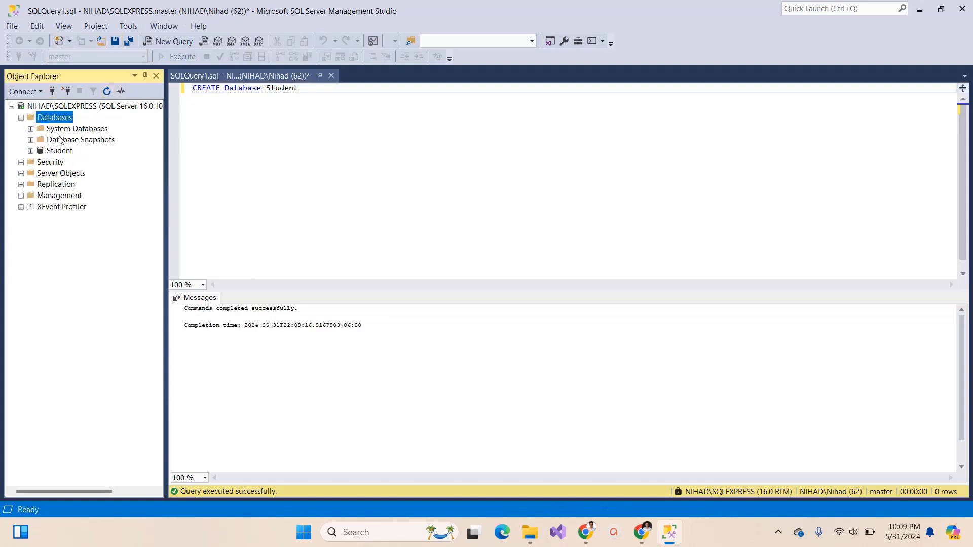
left_click(52, 151)
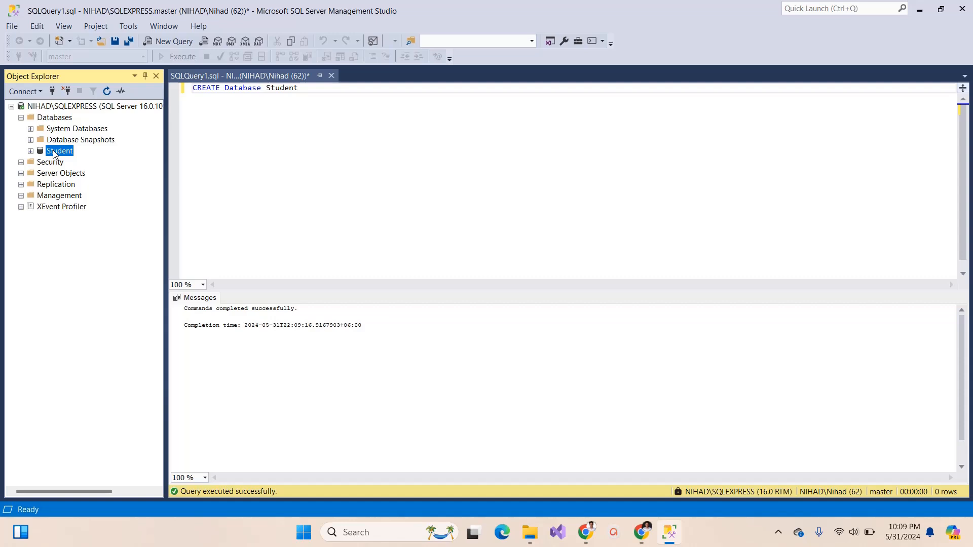